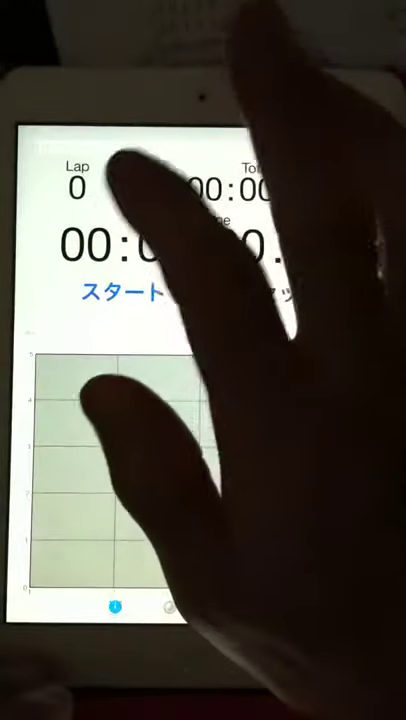
# Start the stopwatch, record laps repeatedly, and stop it at lap 34 after 14.1 seconds.
pyautogui.click(122, 292)
pyautogui.click(277, 292)
pyautogui.click(277, 292)
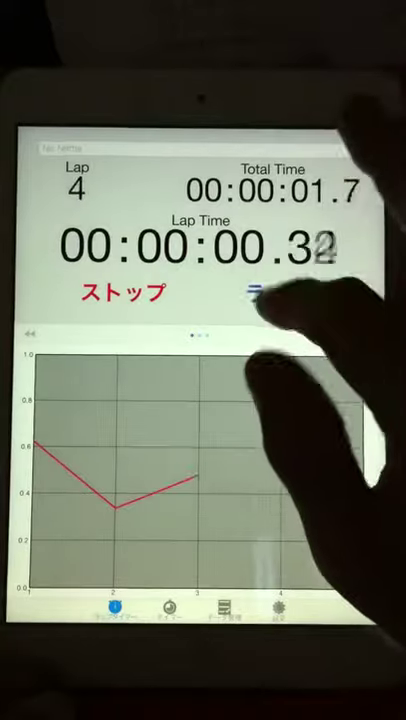
pyautogui.click(277, 292)
pyautogui.click(277, 292)
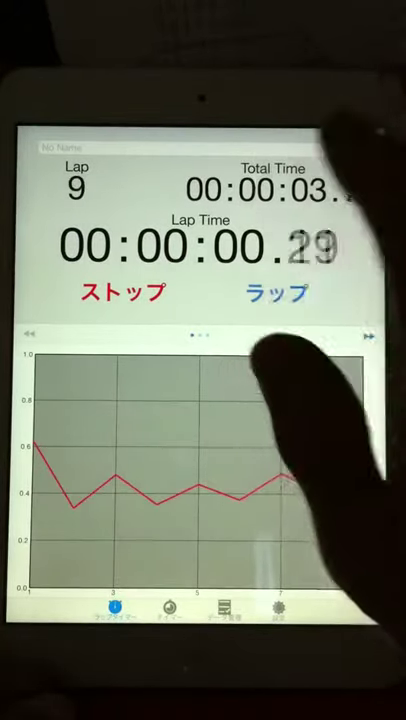
pyautogui.click(277, 292)
pyautogui.click(277, 292)
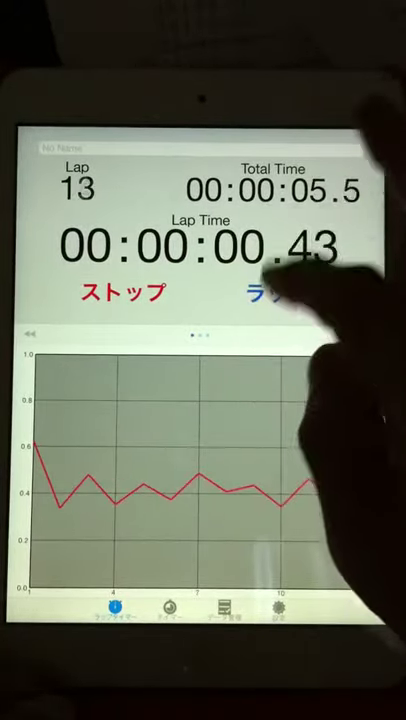
pyautogui.click(277, 292)
pyautogui.click(277, 292)
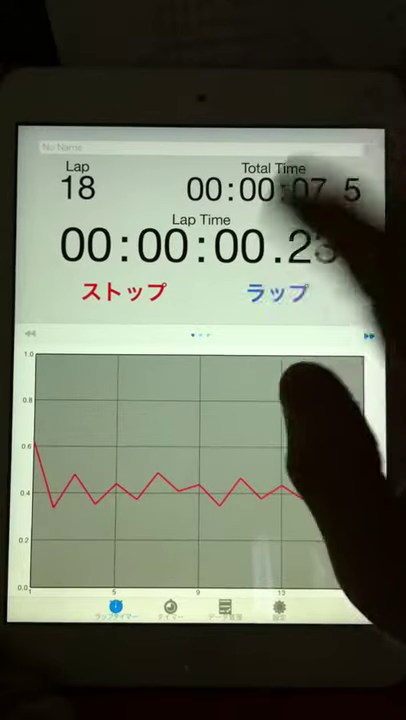
pyautogui.click(277, 292)
pyautogui.click(277, 292)
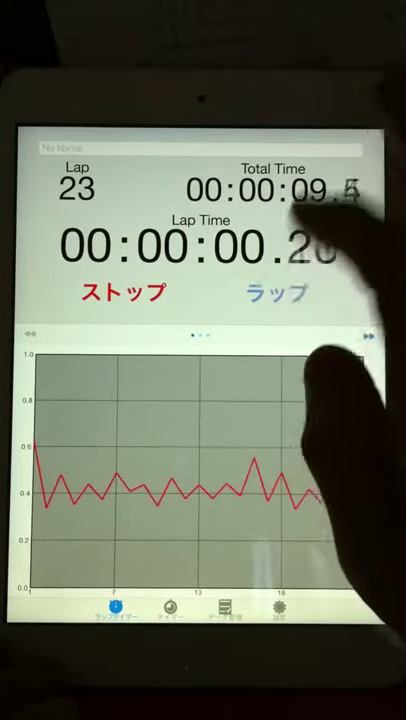
pyautogui.click(277, 292)
pyautogui.click(277, 292)
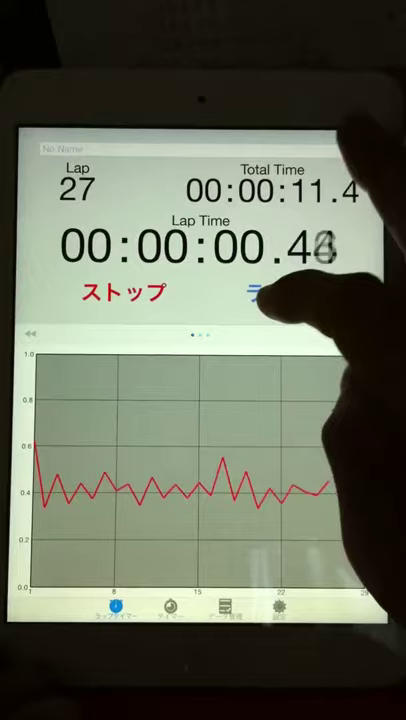
pyautogui.click(277, 292)
pyautogui.click(277, 292)
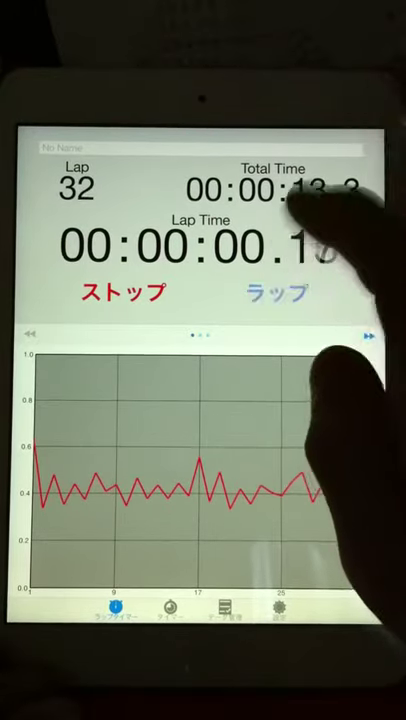
pyautogui.click(277, 292)
pyautogui.click(123, 292)
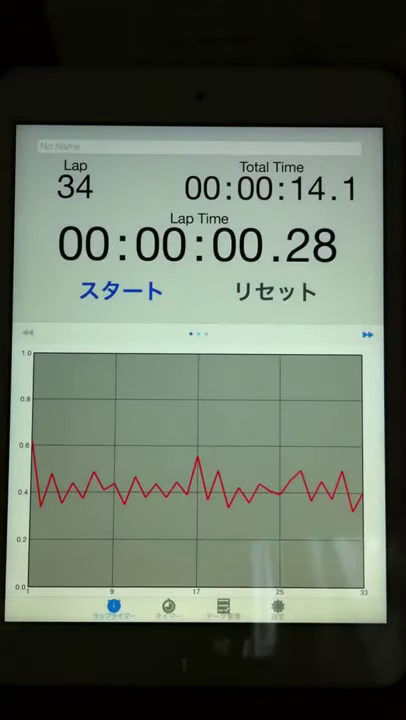
# Scroll the lap list to the earliest laps, 12 down to Lap 1 at 0.62 seconds.
pyautogui.moveTo(340, 480); pyautogui.dragTo(120, 480)
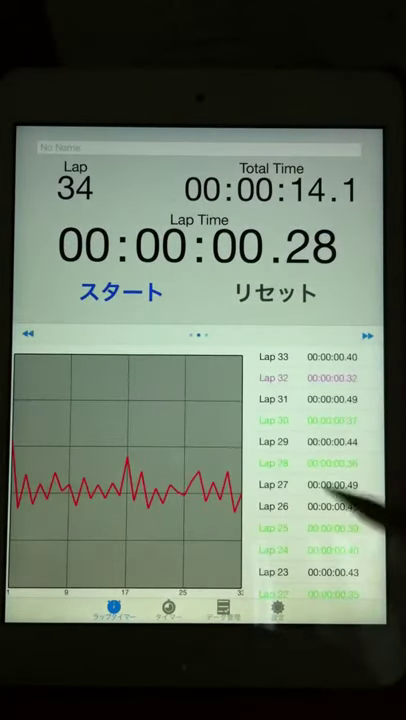
pyautogui.scroll(-8, 310, 470)
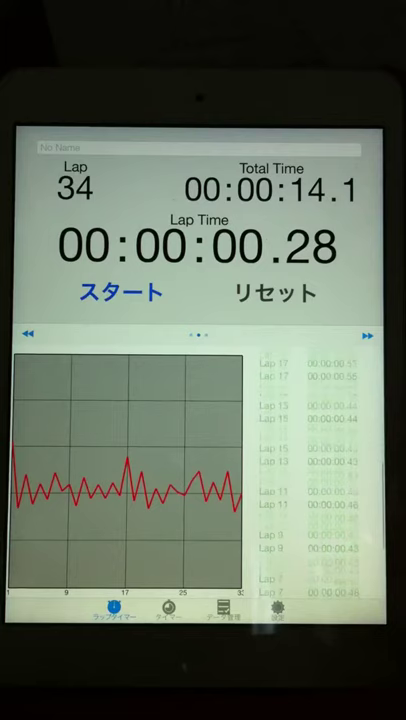
pyautogui.scroll(-5, 310, 470)
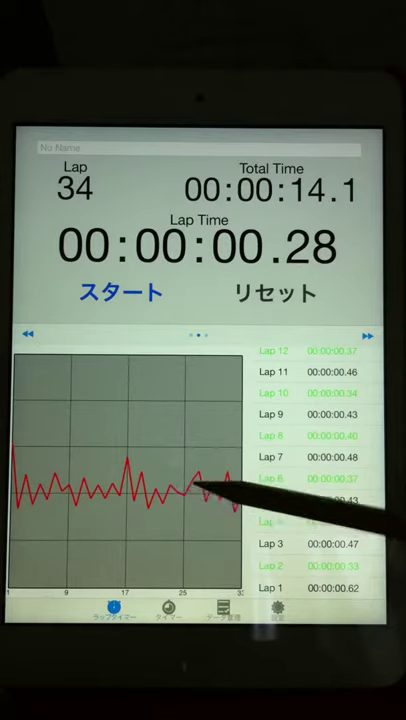
pyautogui.scroll(4, 310, 470)
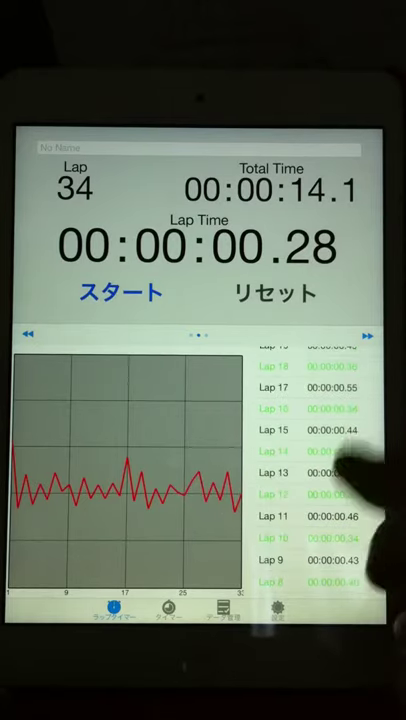
pyautogui.scroll(5, 310, 470)
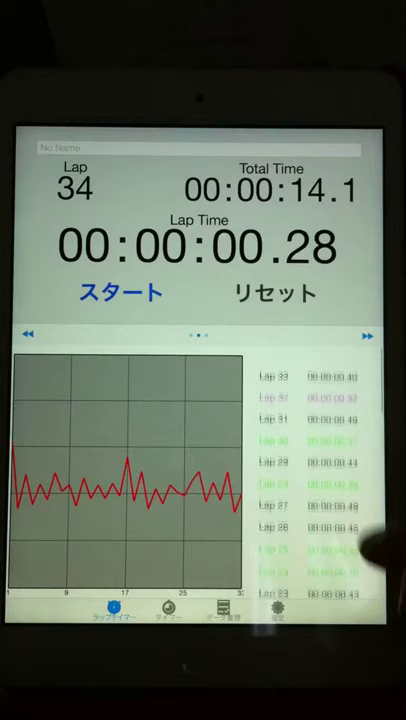
pyautogui.scroll(1, 310, 470)
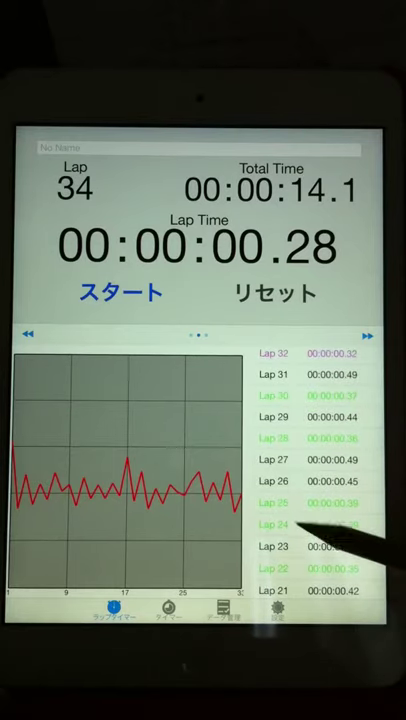